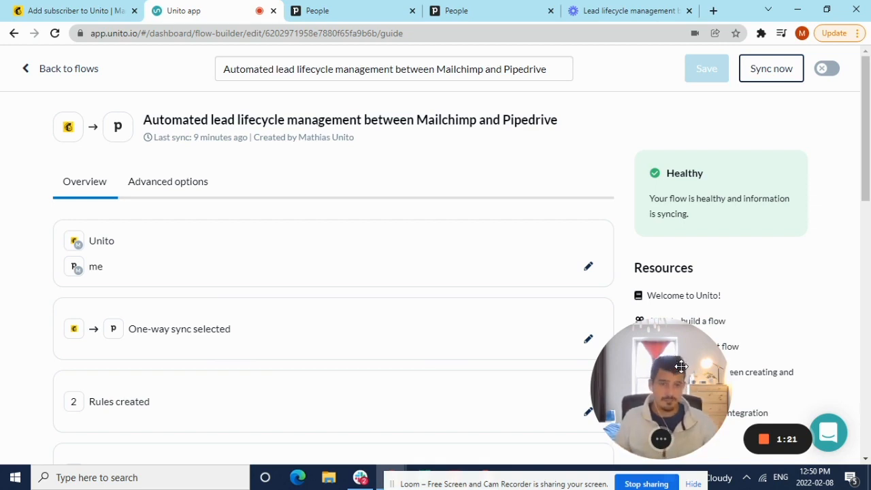
Switch to Mailchimp, open the list of all contacts, select the newly added contact and examine its tags.
{"action": "left_click", "coordinate": [86, 10]}
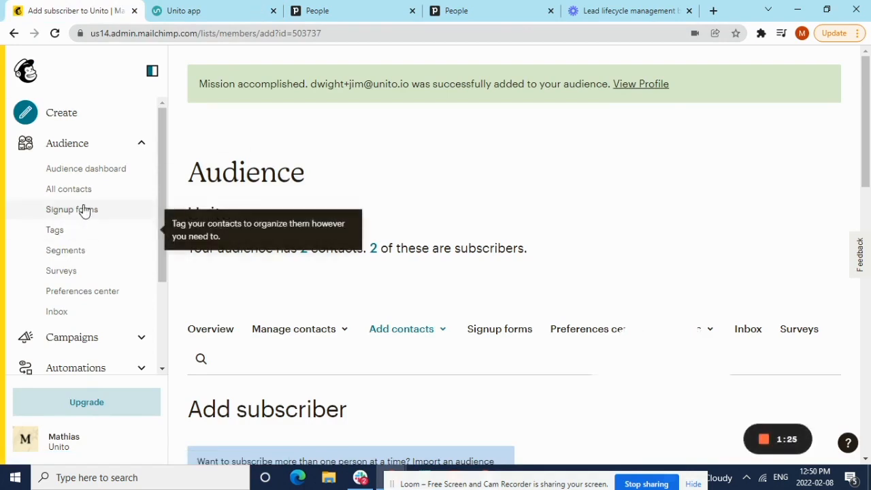
{"action": "left_click", "coordinate": [144, 187]}
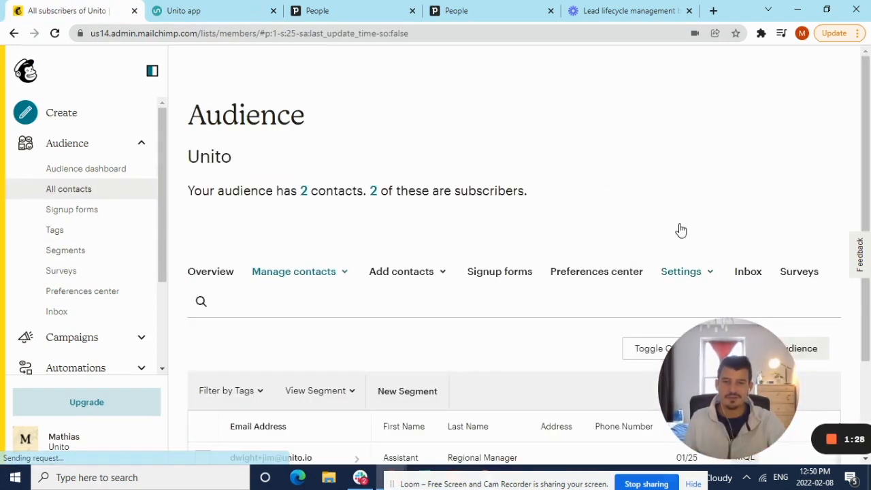
{"action": "scroll", "coordinate": [682, 230], "scroll_direction": "down", "scroll_amount": 2}
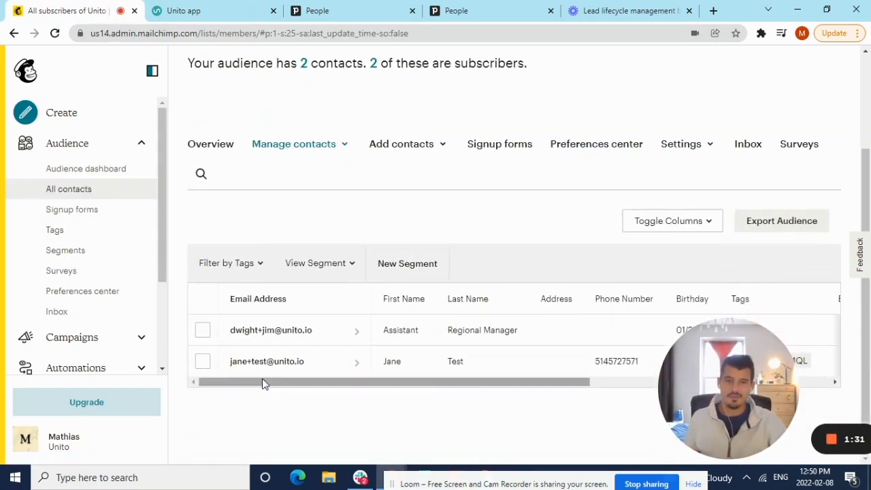
{"action": "left_click", "coordinate": [203, 330]}
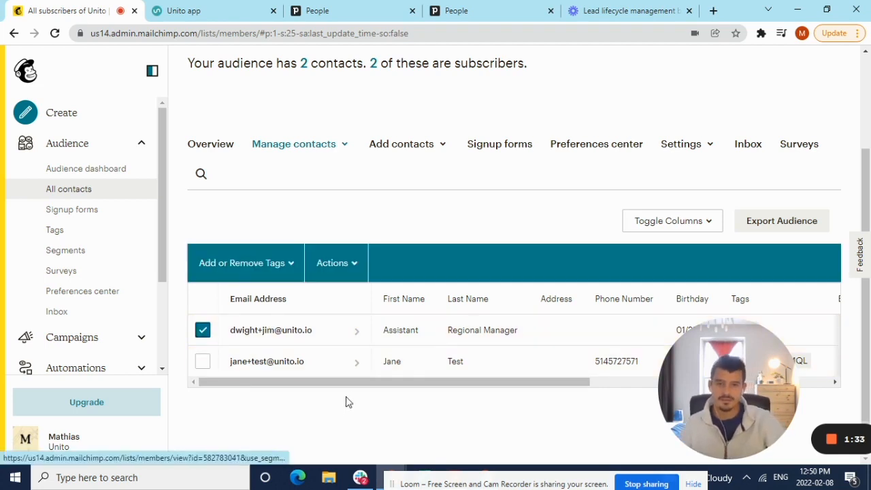
{"action": "left_click_drag", "start_coordinate": [780, 369], "coordinate": [127, 359]}
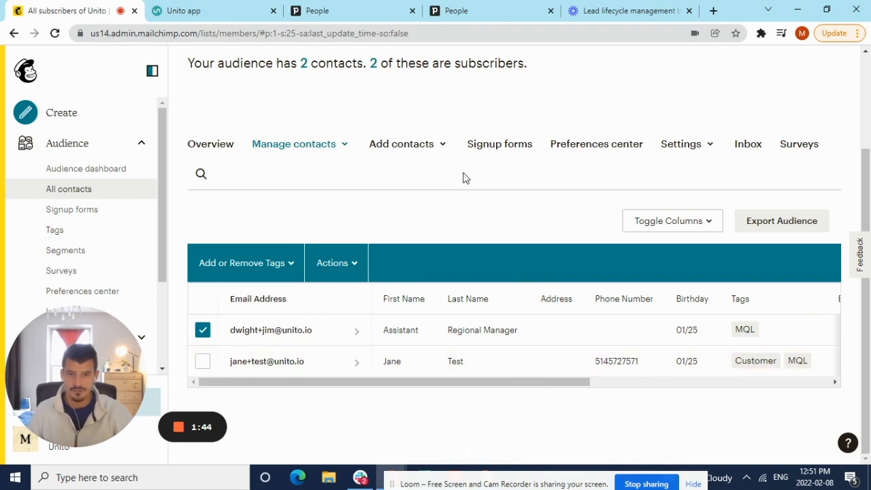
{"action": "left_click_drag", "start_coordinate": [551, 383], "coordinate": [686, 384]}
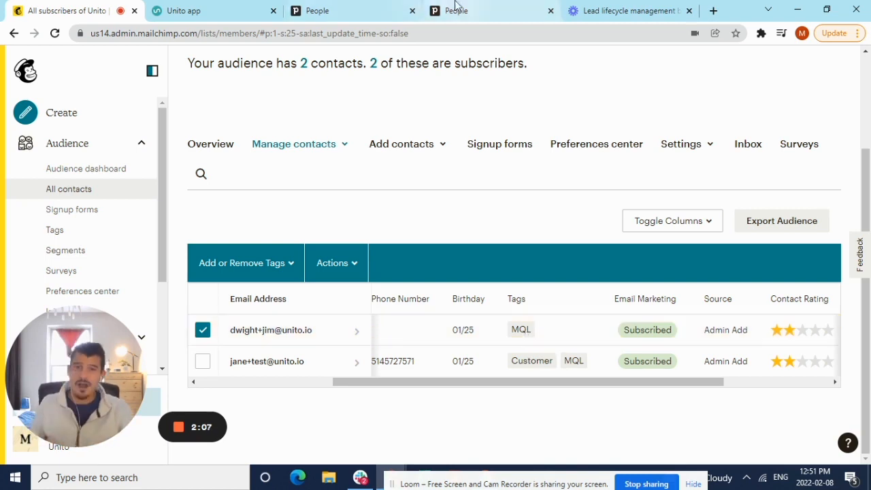
Compare Pipedrive's people list with the Mailchimp contacts to check whether the new contact is in both.
{"action": "left_click", "coordinate": [361, 10]}
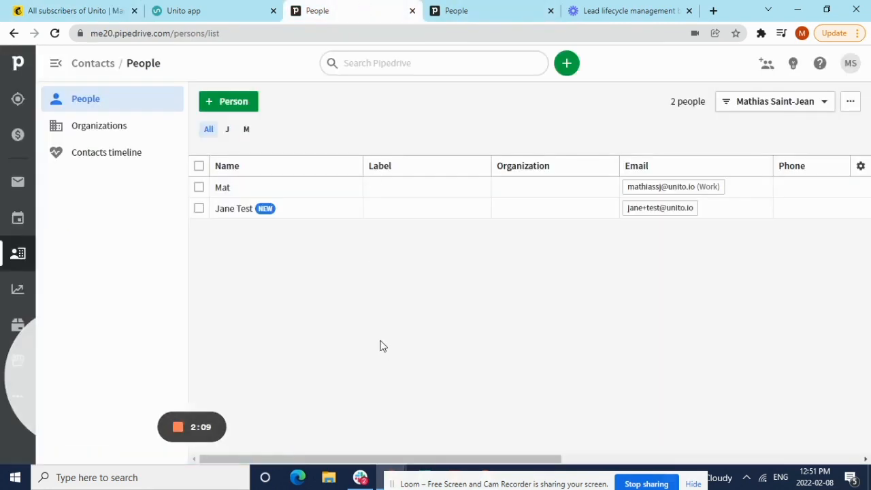
{"action": "key", "text": "ctrl+1"}
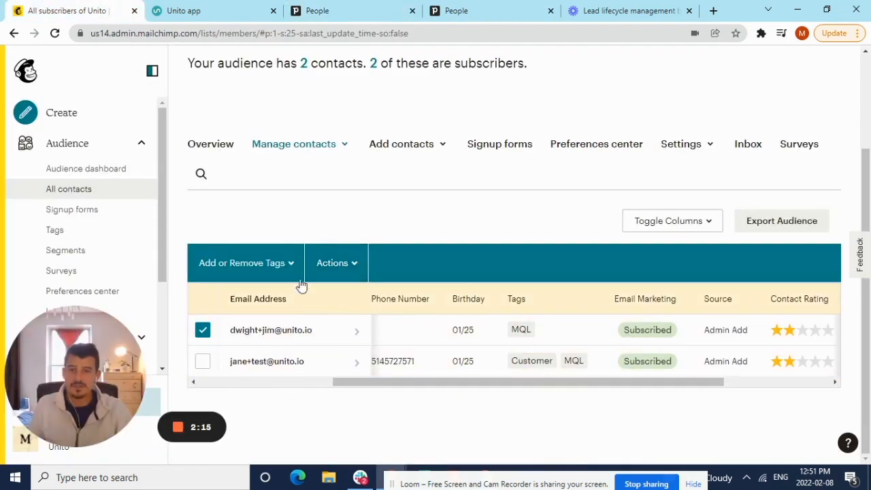
{"action": "left_click", "coordinate": [347, 7]}
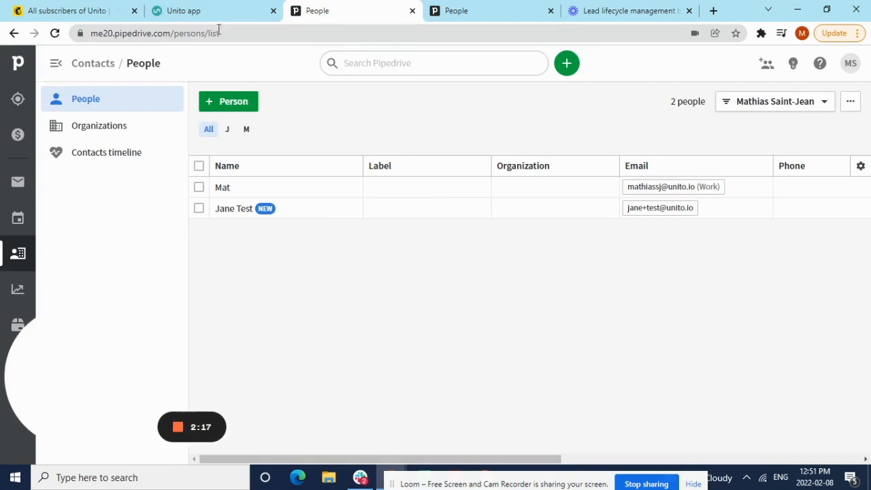
{"action": "left_click", "coordinate": [128, 10]}
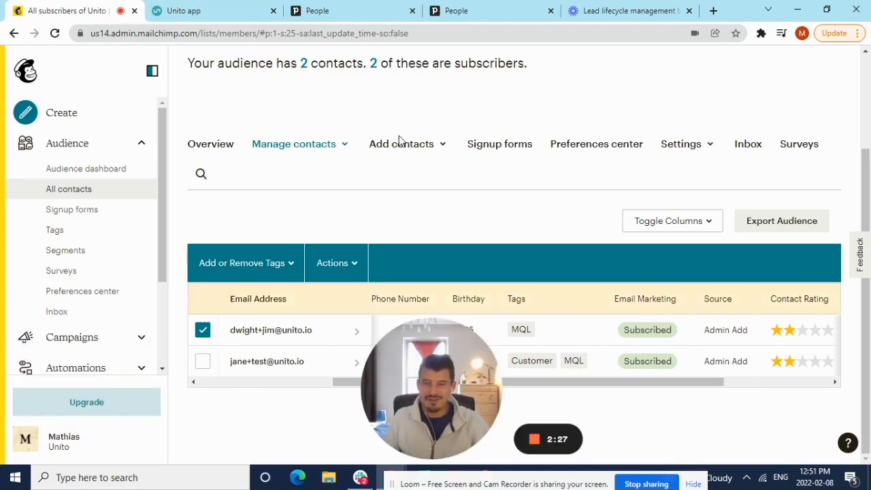
Switch to Unito and start a sync of the Mailchimp-to-Pipedrive flow.
{"action": "left_click", "coordinate": [238, 11]}
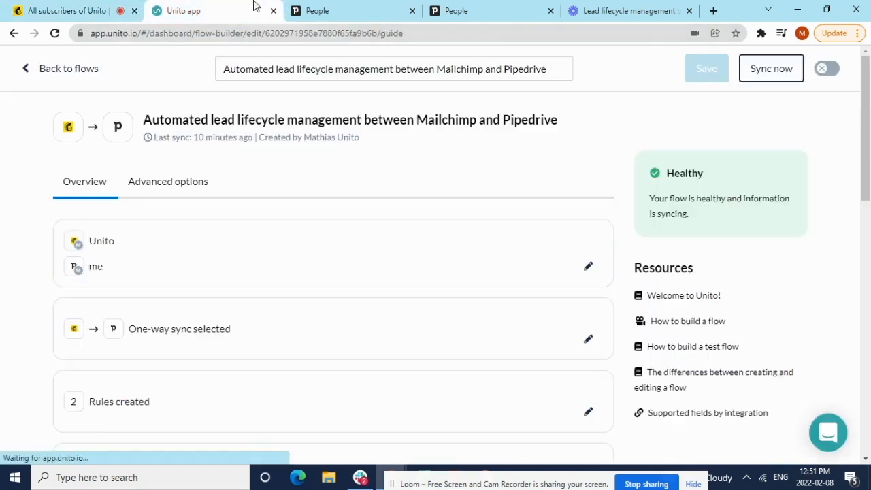
{"action": "left_click", "coordinate": [772, 71]}
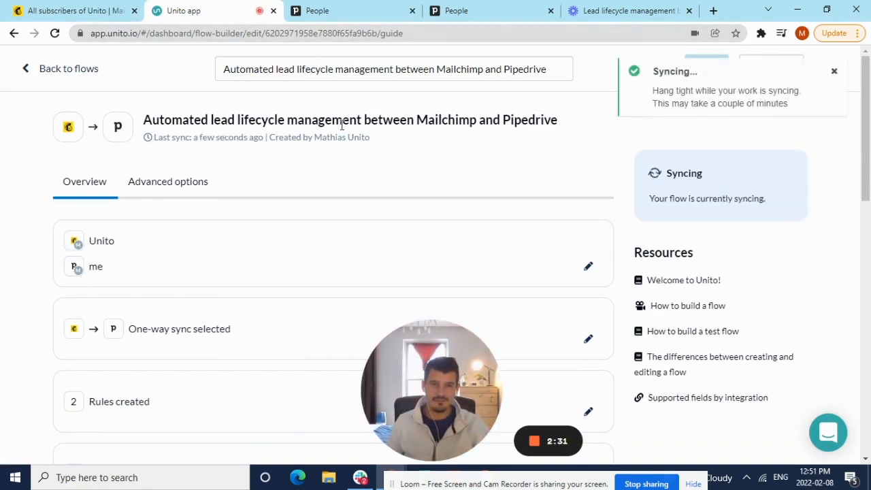
{"action": "left_click", "coordinate": [64, 10]}
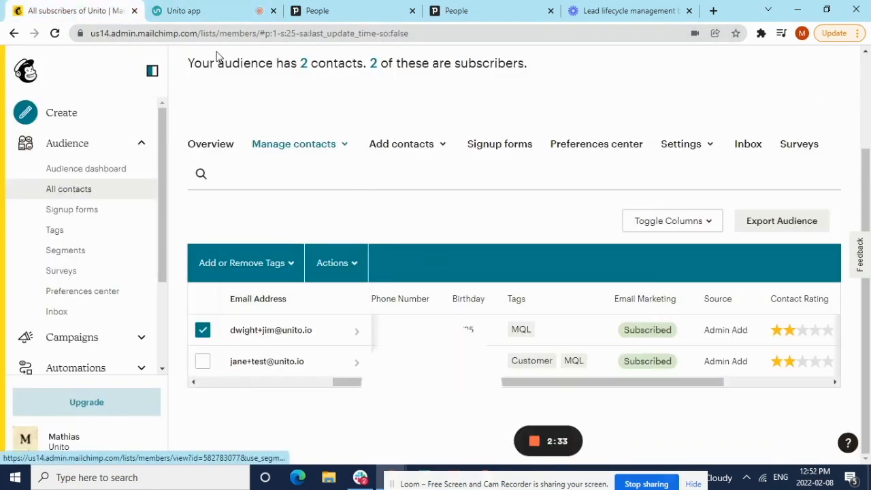
Switch to Pipedrive and reload the people list to look for the newly synced contact.
{"action": "left_click", "coordinate": [342, 7]}
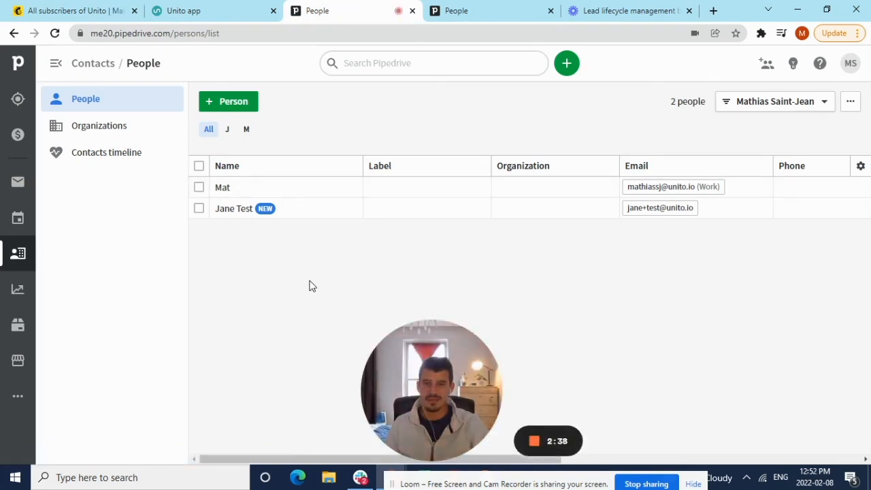
{"action": "left_click_drag", "start_coordinate": [417, 362], "coordinate": [653, 362]}
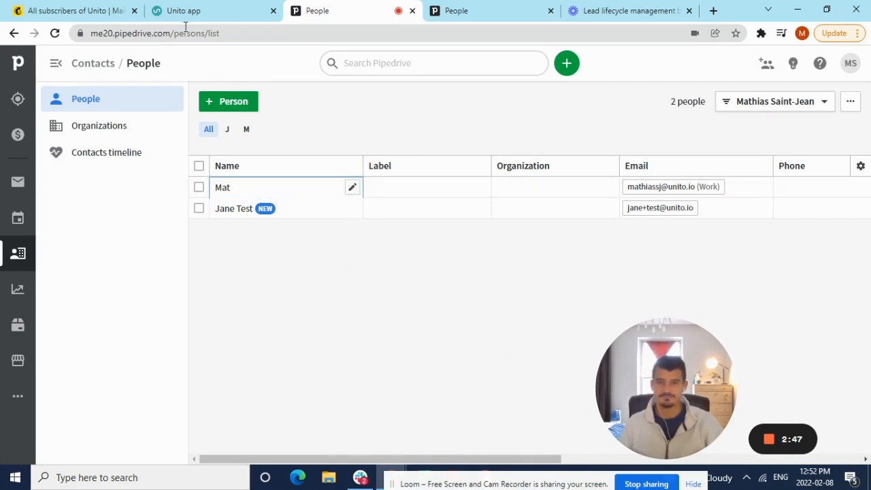
{"action": "left_click", "coordinate": [214, 10]}
{"action": "left_click", "coordinate": [329, 5]}
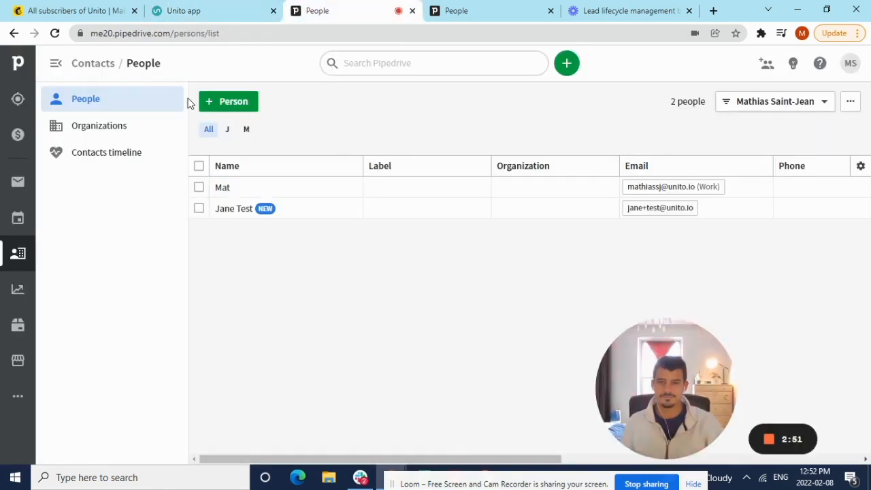
{"action": "left_click", "coordinate": [54, 33]}
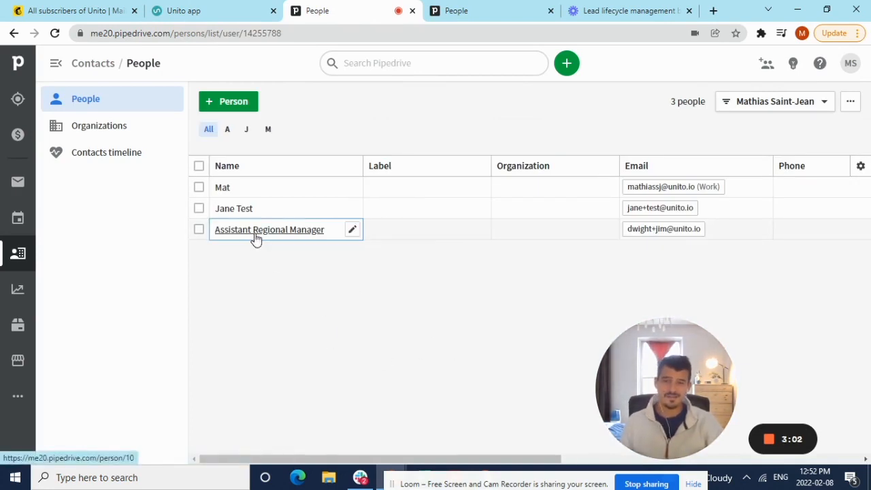
{"action": "mouse_move", "coordinate": [256, 238]}
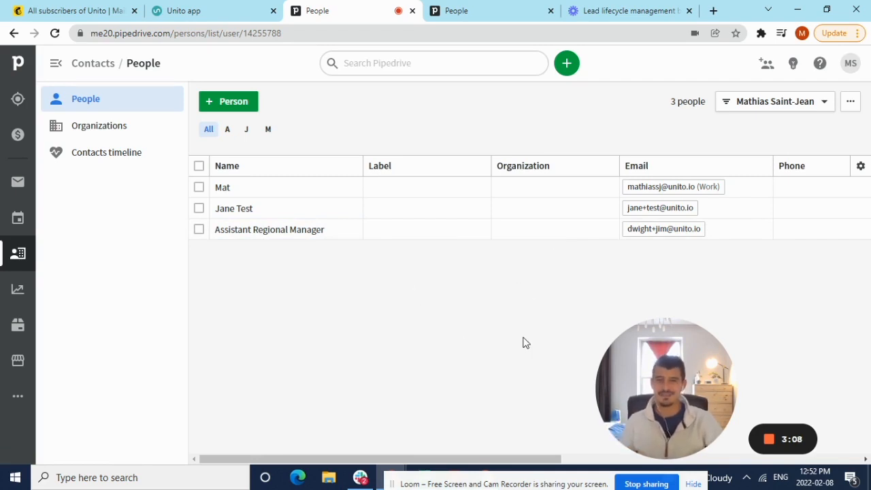
Examine the Person status column of Pipedrive's people list.
{"action": "left_click_drag", "start_coordinate": [539, 459], "coordinate": [590, 459]}
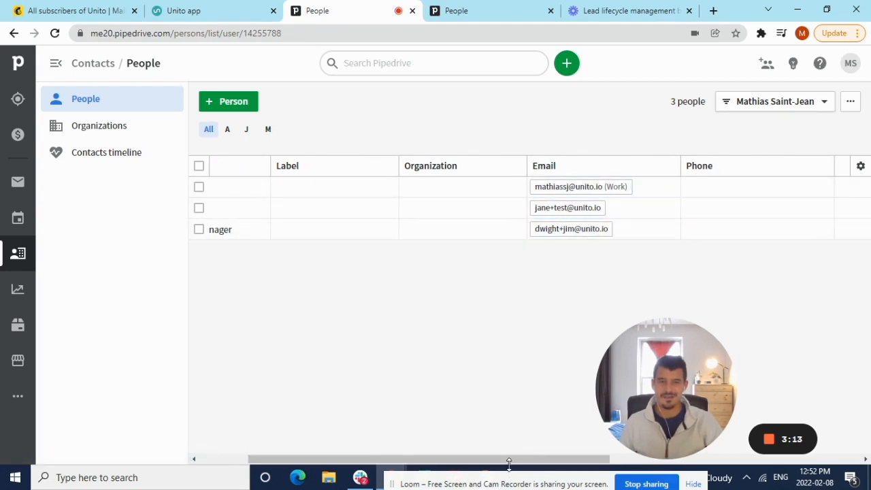
{"action": "left_click_drag", "start_coordinate": [597, 356], "coordinate": [201, 335]}
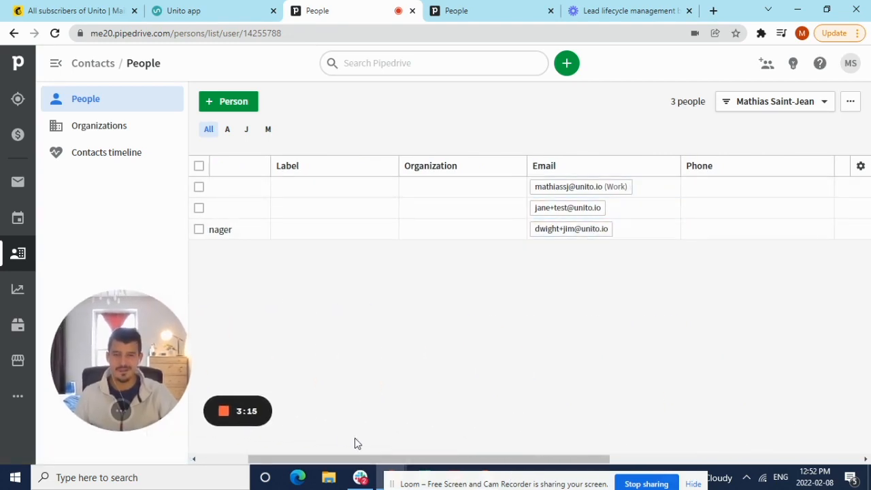
{"action": "left_click_drag", "start_coordinate": [377, 458], "coordinate": [625, 461]}
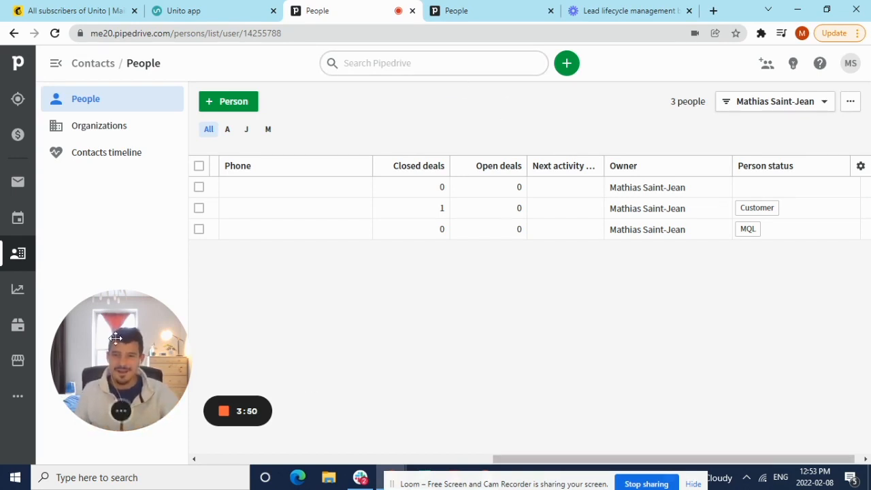
Open the newly synced contact in Pipedrive and add a new deal for it with the prefilled details.
{"action": "left_click_drag", "start_coordinate": [116, 338], "coordinate": [575, 349]}
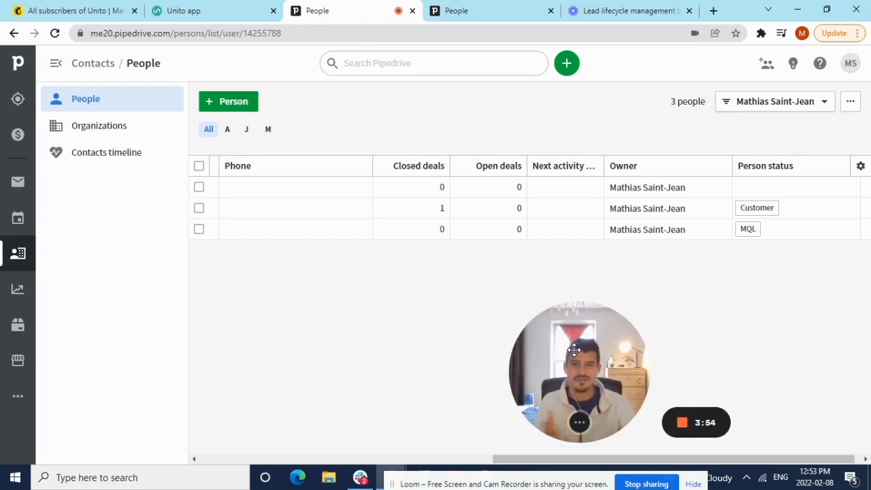
{"action": "left_click_drag", "start_coordinate": [606, 459], "coordinate": [330, 439]}
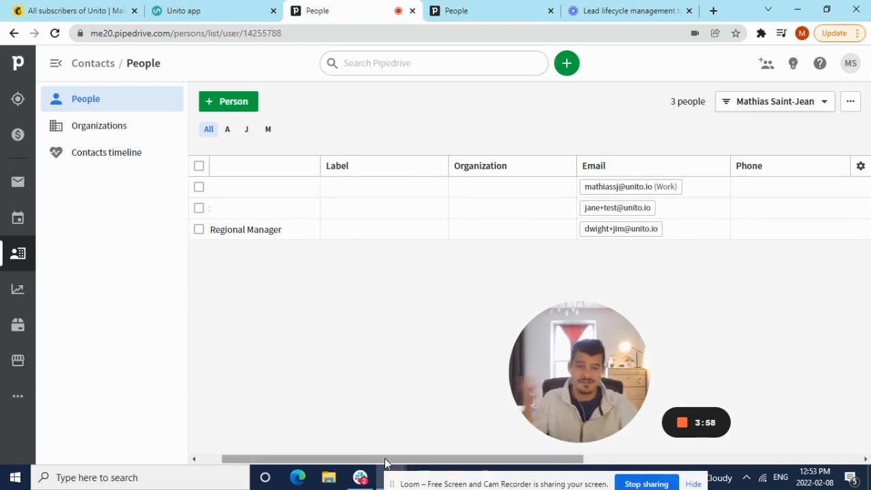
{"action": "left_click_drag", "start_coordinate": [384, 463], "coordinate": [357, 463]}
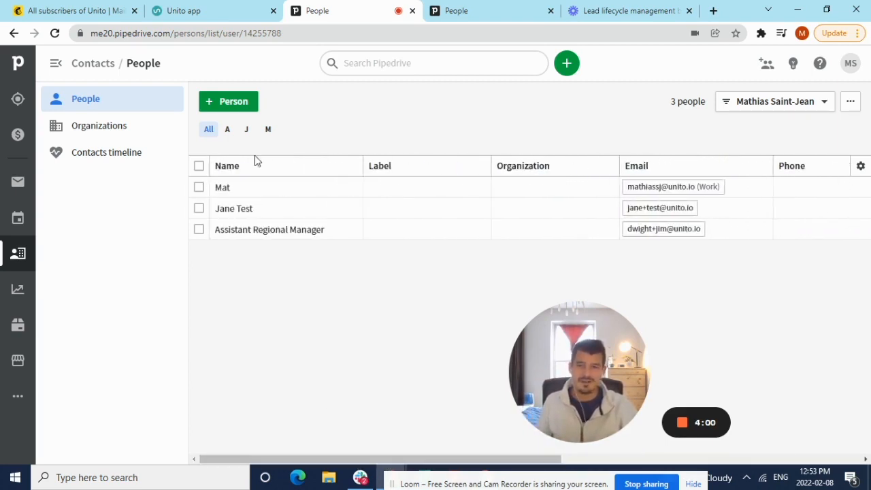
{"action": "left_click", "coordinate": [259, 232]}
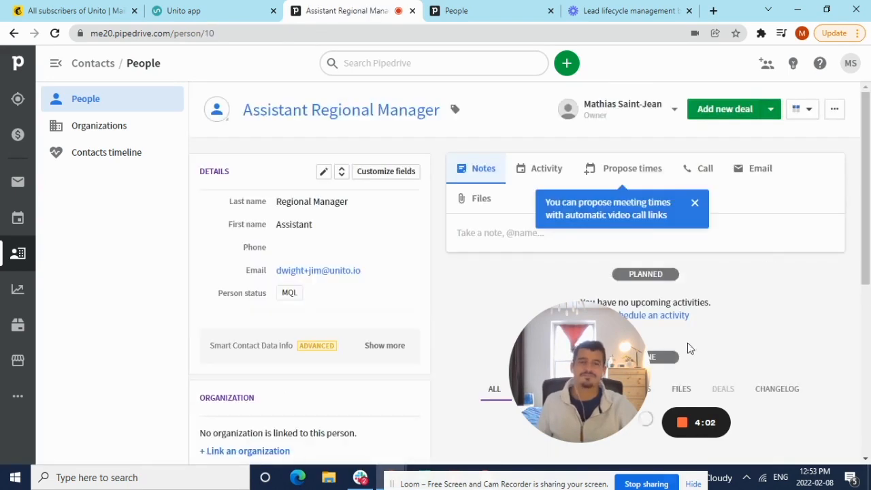
{"action": "left_click_drag", "start_coordinate": [591, 379], "coordinate": [178, 361]}
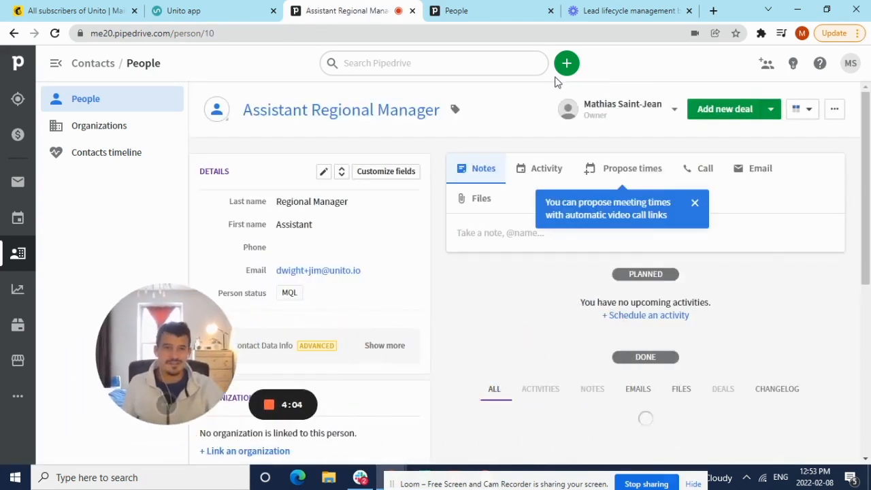
{"action": "left_click", "coordinate": [726, 109]}
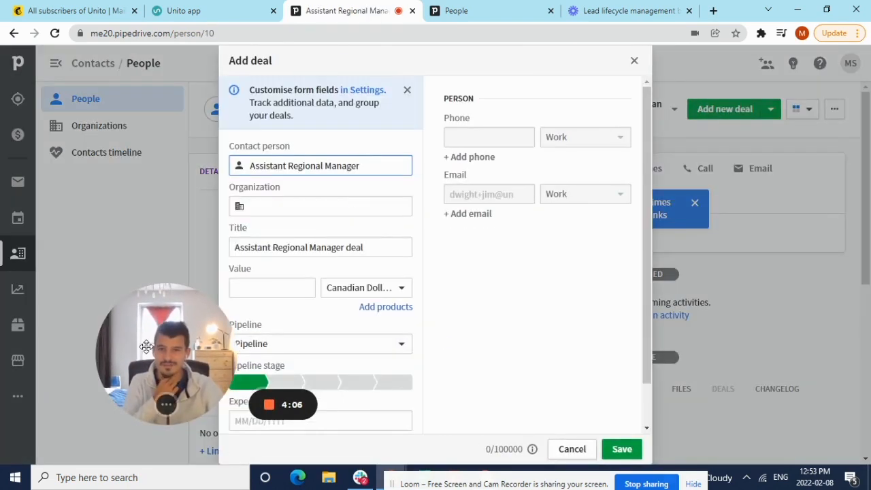
{"action": "left_click_drag", "start_coordinate": [146, 346], "coordinate": [60, 378]}
{"action": "left_click", "coordinate": [620, 449]}
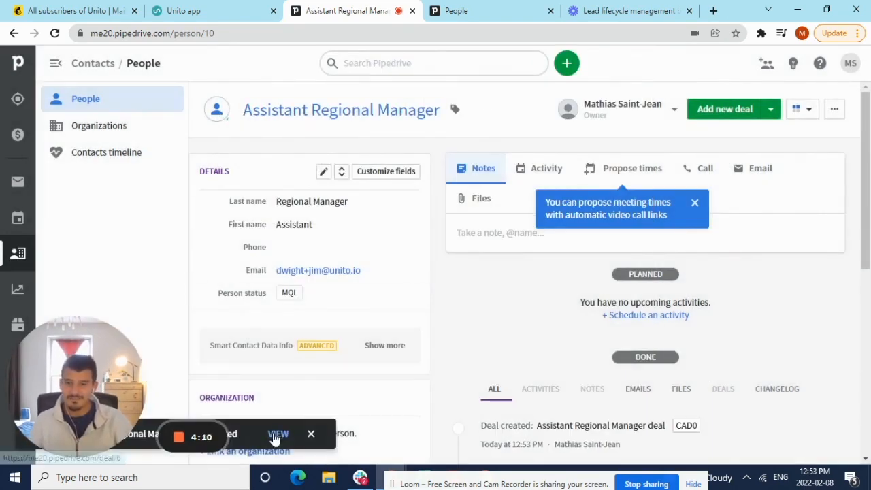
Open the newly created deal and mark it as won.
{"action": "left_click", "coordinate": [275, 435]}
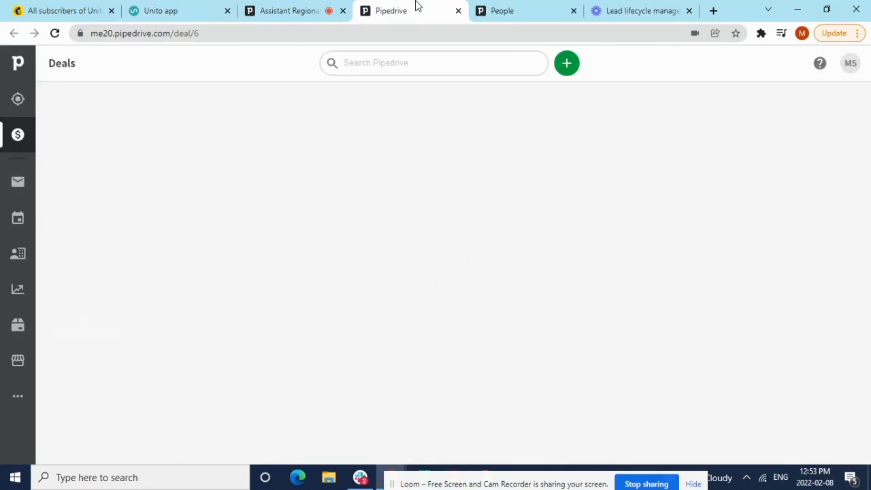
{"action": "left_click_drag", "start_coordinate": [72, 383], "coordinate": [748, 398]}
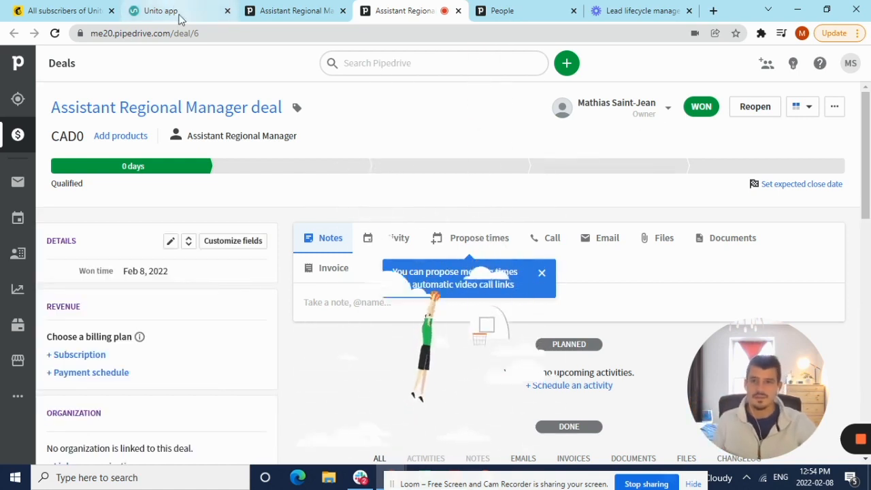
{"action": "left_click_drag", "start_coordinate": [421, 10], "coordinate": [210, 6]}
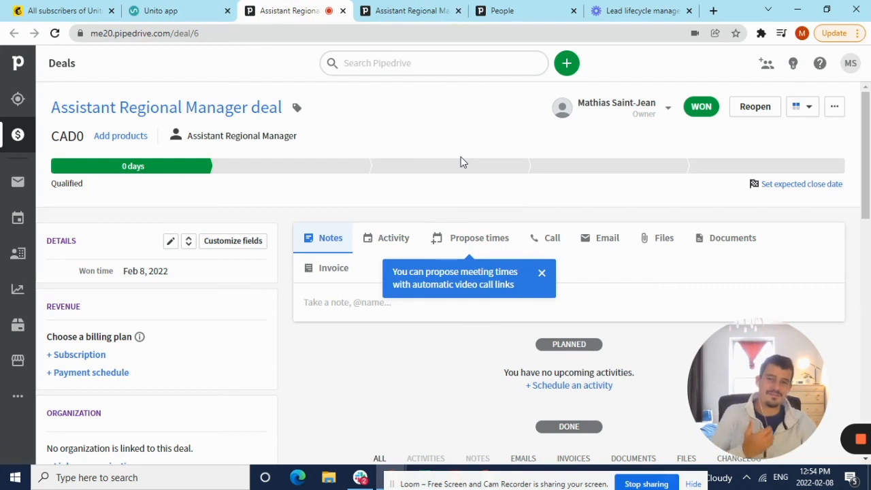
Sync the flow again in Unito and check the contact's tags in Mailchimp's contact list.
{"action": "left_click", "coordinate": [172, 9]}
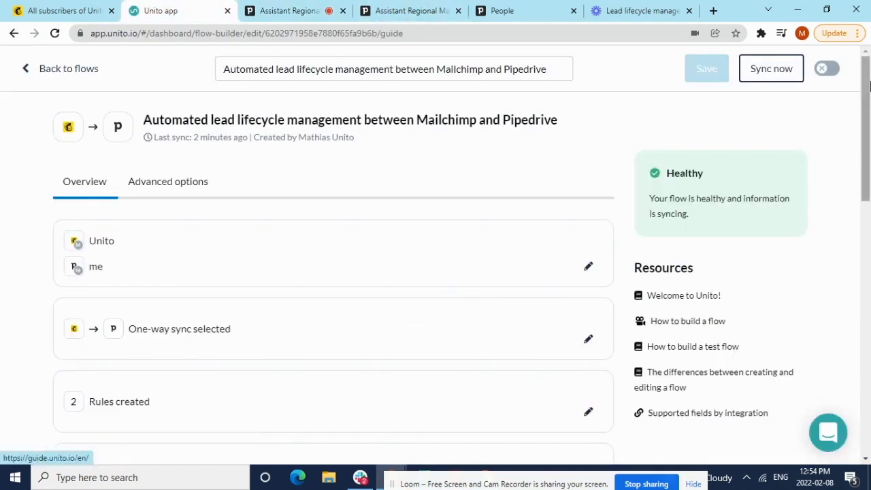
{"action": "left_click", "coordinate": [793, 76]}
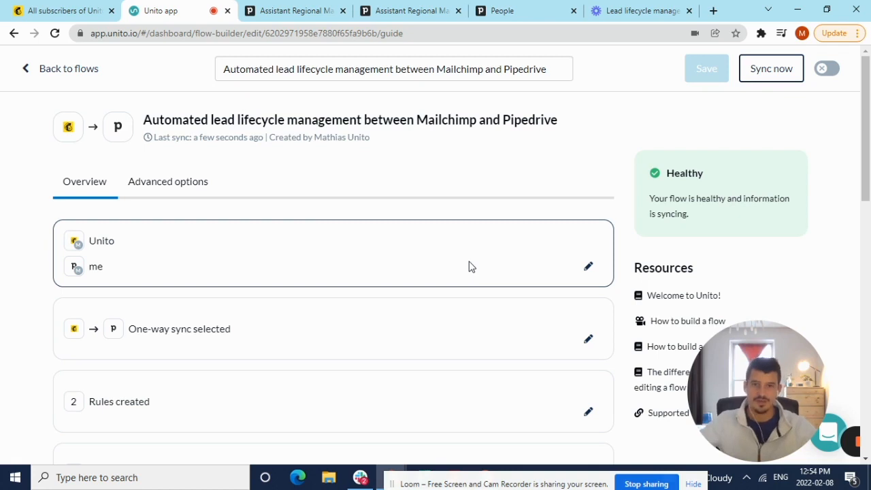
{"action": "left_click", "coordinate": [57, 8]}
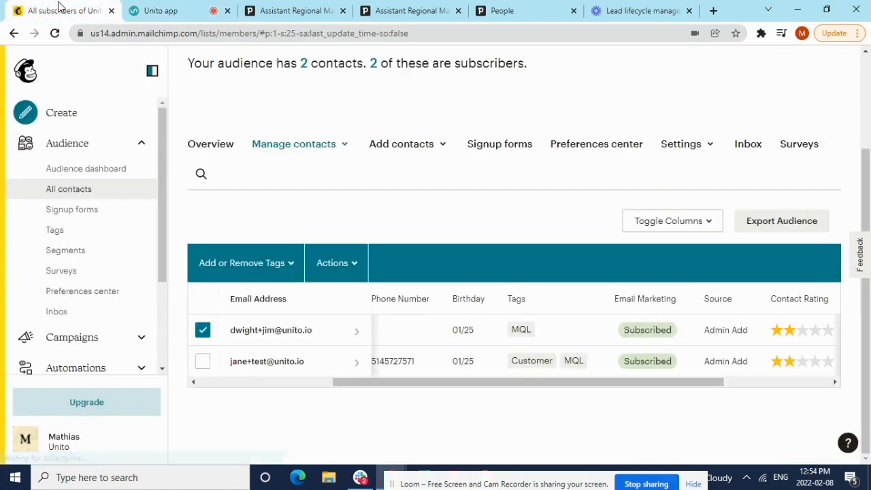
{"action": "left_click_drag", "start_coordinate": [376, 382], "coordinate": [238, 381]}
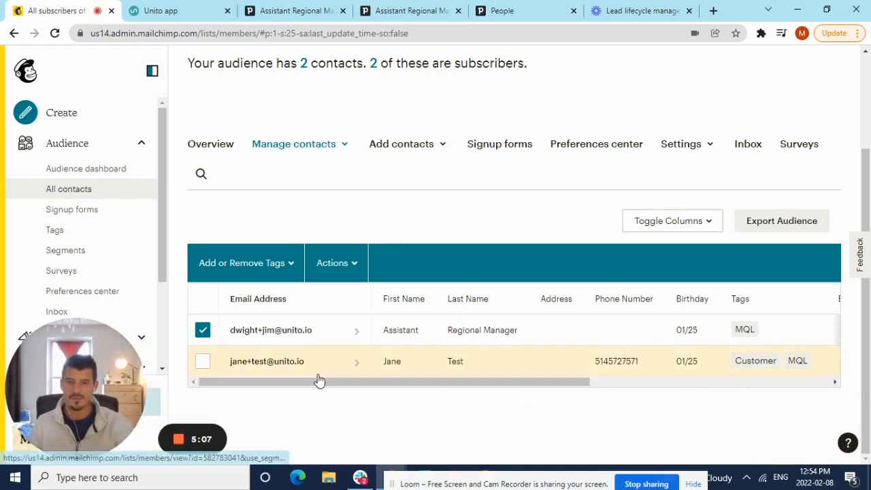
Reload Mailchimp's contact list, select the newly added contact and check its tags against the other contact's.
{"action": "left_click_drag", "start_coordinate": [319, 380], "coordinate": [469, 393]}
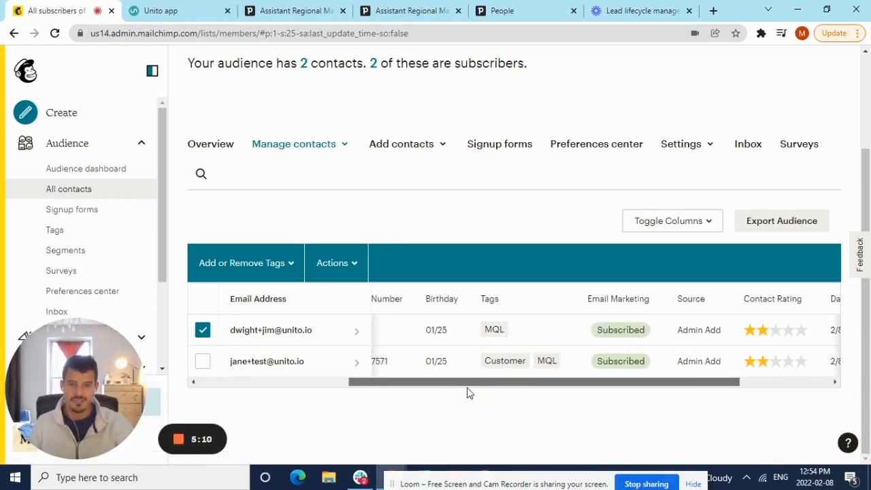
{"action": "left_click", "coordinate": [54, 34]}
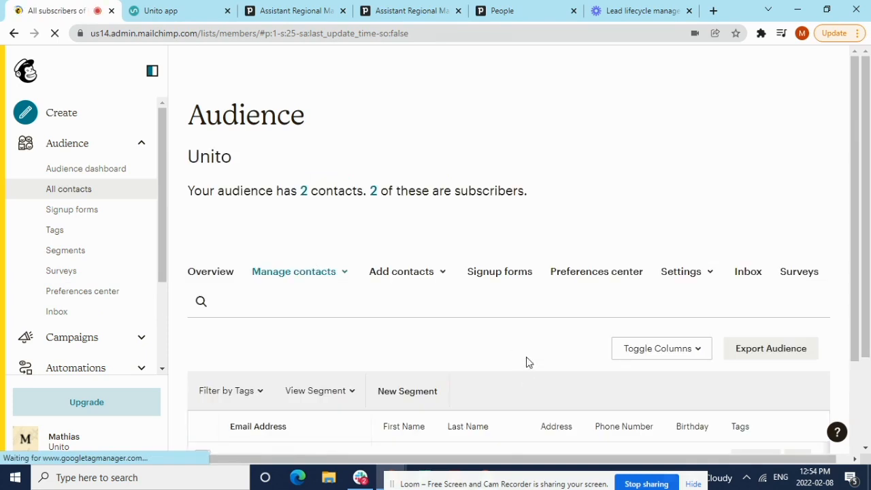
{"action": "scroll", "coordinate": [530, 309], "scroll_direction": "down", "scroll_amount": 2}
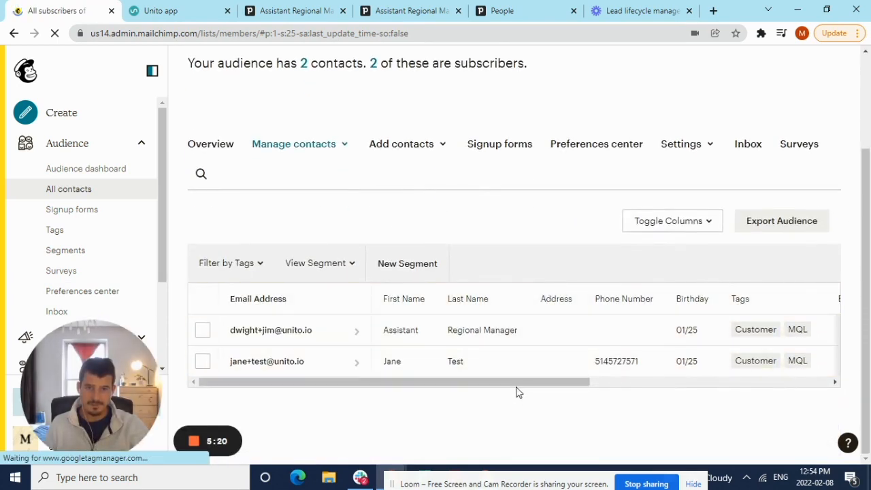
{"action": "left_click", "coordinate": [202, 330]}
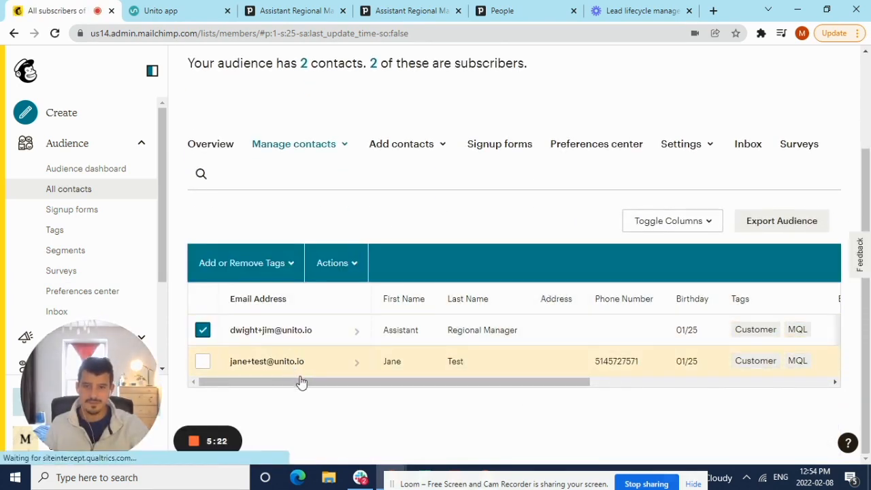
{"action": "left_click_drag", "start_coordinate": [302, 383], "coordinate": [501, 388]}
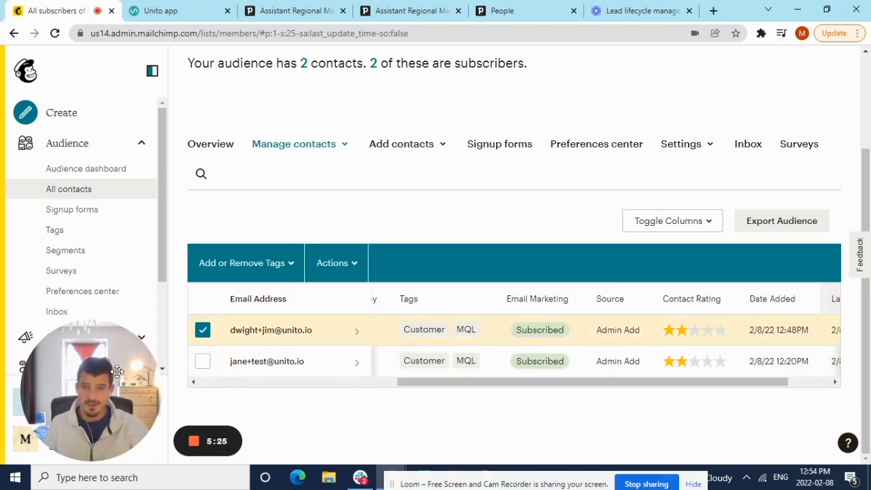
{"action": "left_click_drag", "start_coordinate": [117, 371], "coordinate": [692, 356]}
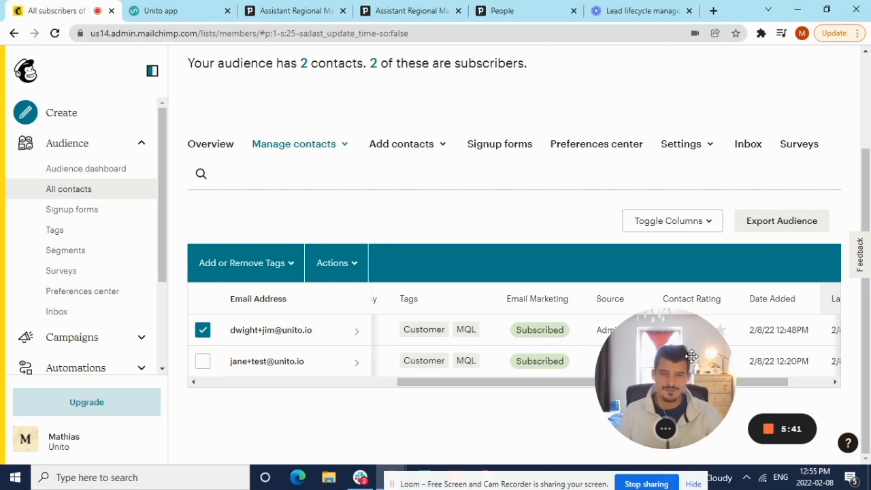
{"action": "left_click_drag", "start_coordinate": [691, 356], "coordinate": [136, 285]}
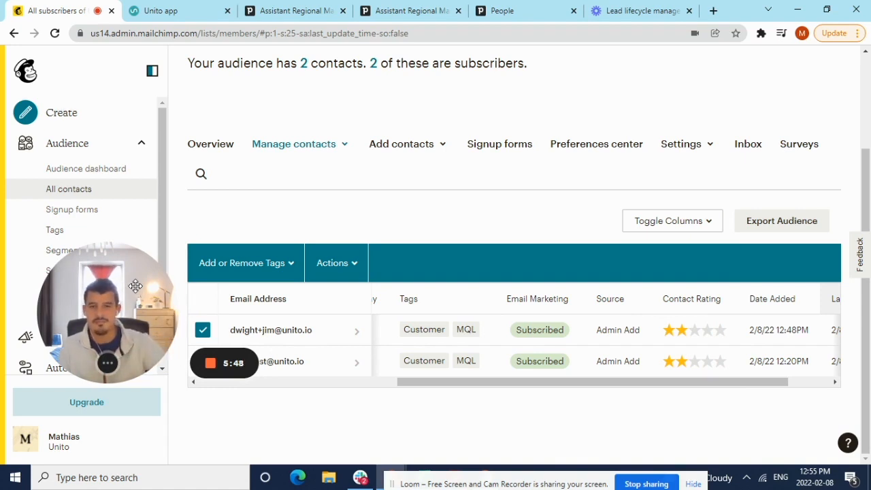
{"action": "left_click_drag", "start_coordinate": [459, 384], "coordinate": [403, 390]}
{"action": "left_click_drag", "start_coordinate": [123, 318], "coordinate": [251, 329]}
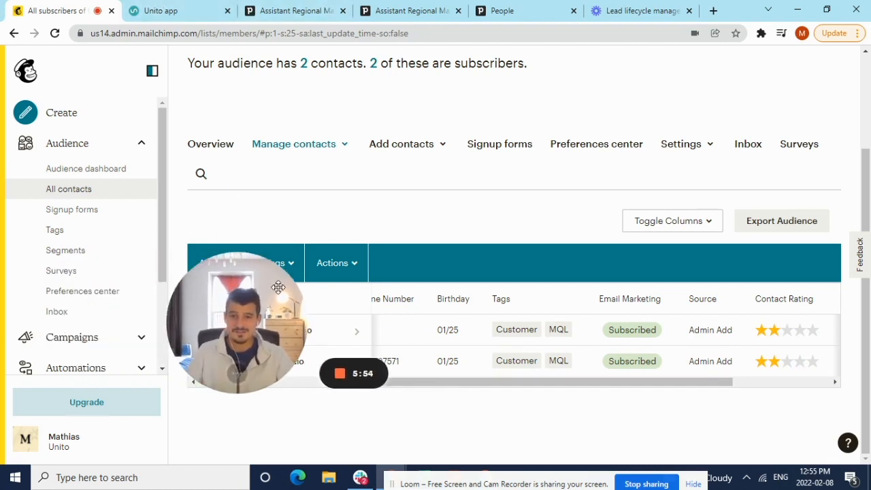
{"action": "left_click", "coordinate": [279, 10]}
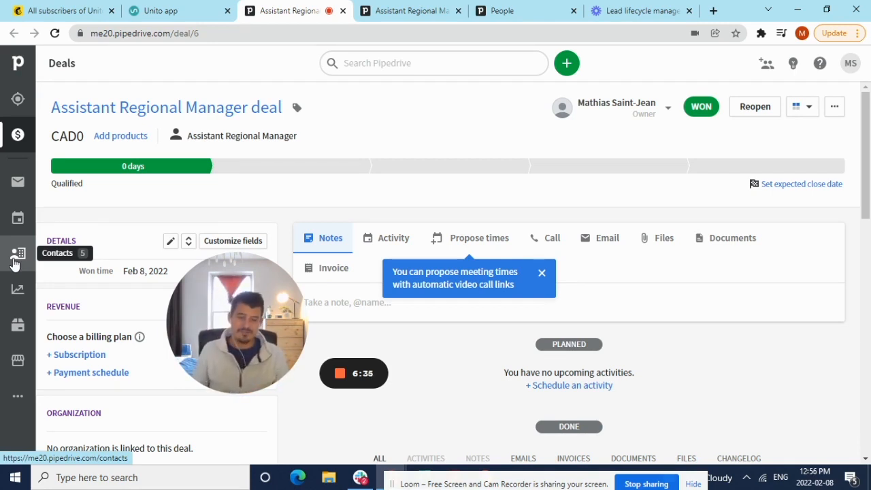
{"action": "left_click", "coordinate": [64, 11]}
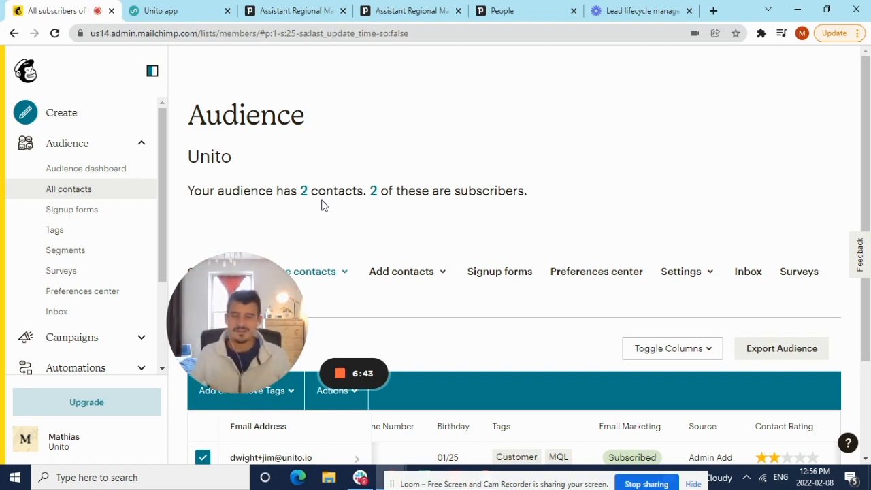
{"action": "left_click_drag", "start_coordinate": [272, 320], "coordinate": [630, 394]}
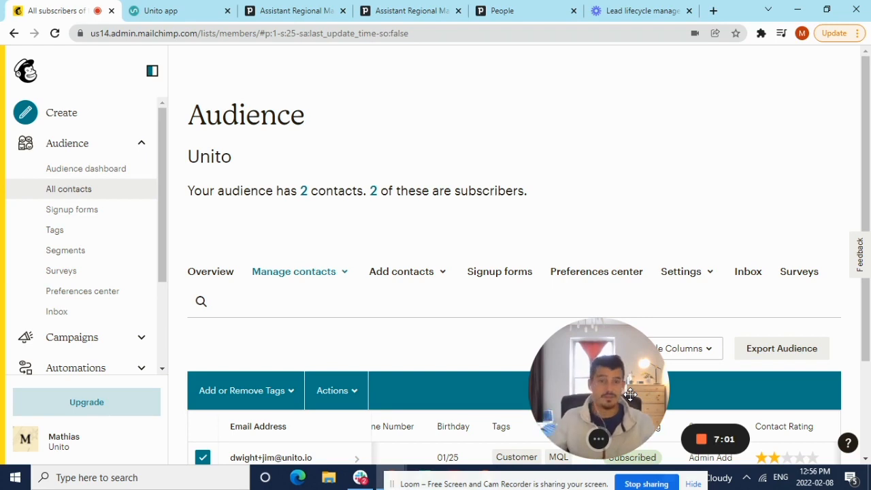
Switch to Unito and review the flow's connected Mailchimp and Pipedrive tools and its flow direction.
{"action": "left_click", "coordinate": [147, 7]}
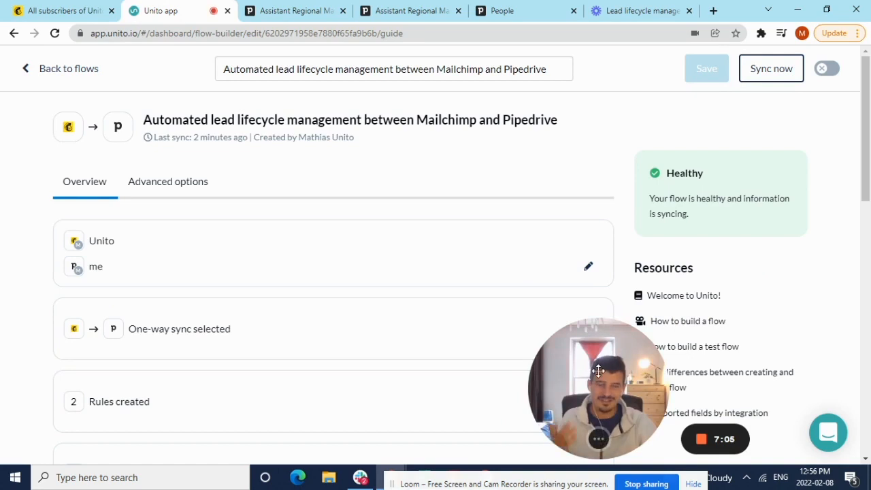
{"action": "left_click_drag", "start_coordinate": [596, 363], "coordinate": [718, 290]}
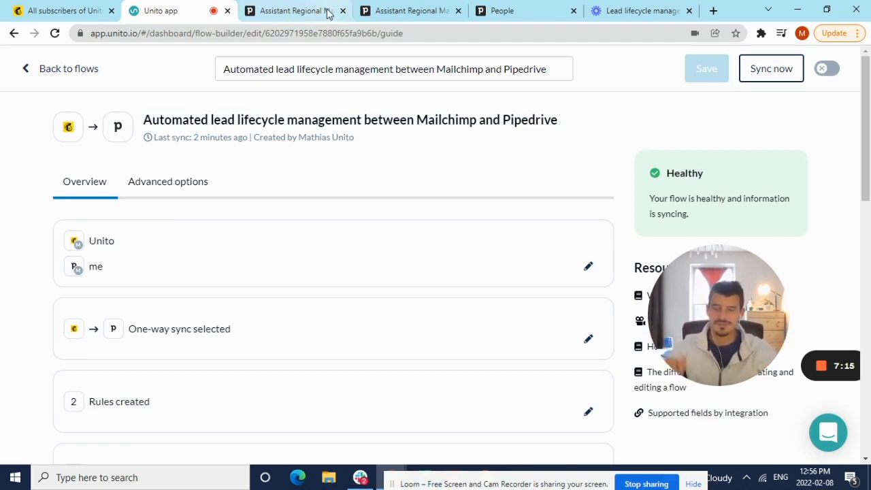
{"action": "left_click", "coordinate": [590, 267]}
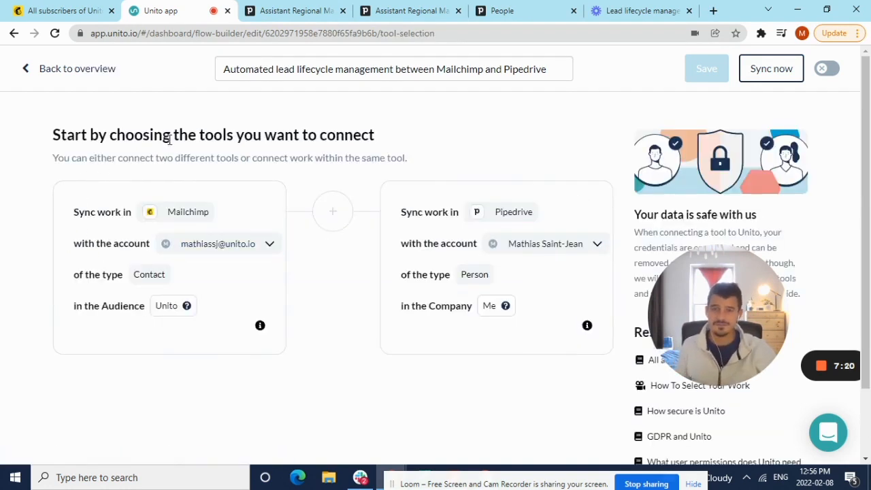
{"action": "left_click_drag", "start_coordinate": [170, 139], "coordinate": [467, 136]}
{"action": "left_click", "coordinate": [475, 126]}
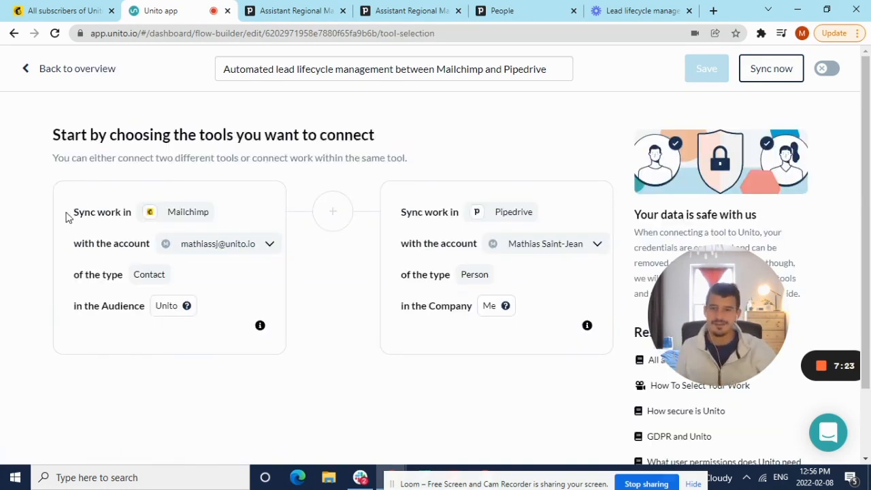
{"action": "left_click_drag", "start_coordinate": [66, 215], "coordinate": [125, 208]}
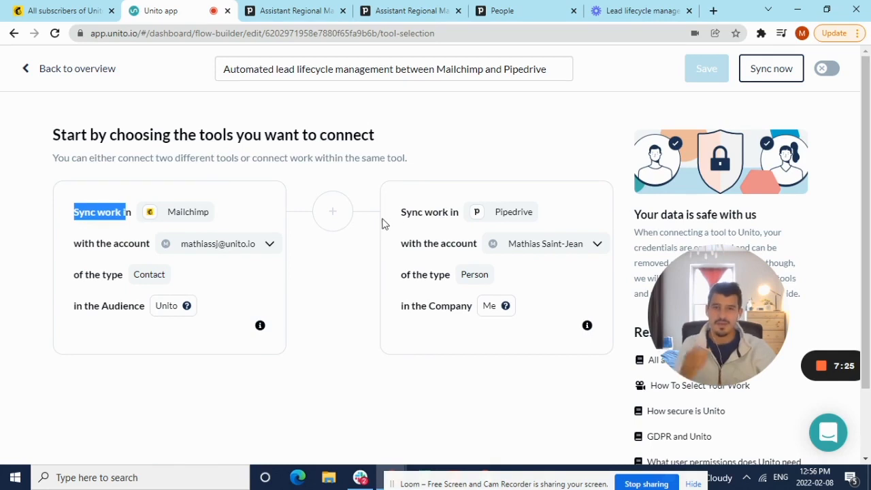
{"action": "left_click_drag", "start_coordinate": [399, 214], "coordinate": [468, 212]}
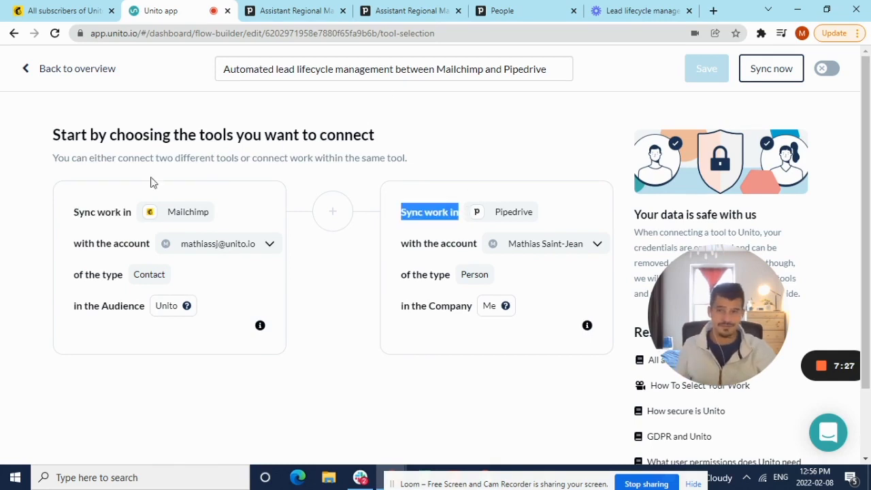
{"action": "left_click", "coordinate": [65, 69]}
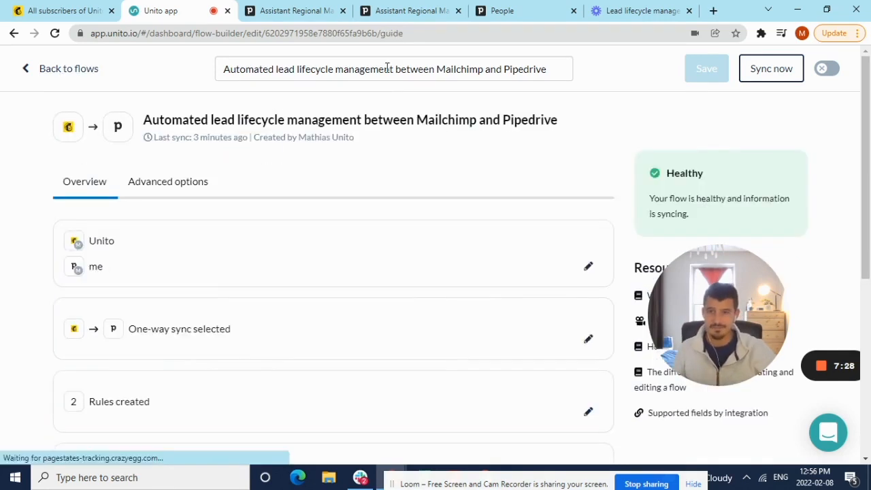
{"action": "left_click", "coordinate": [590, 339]}
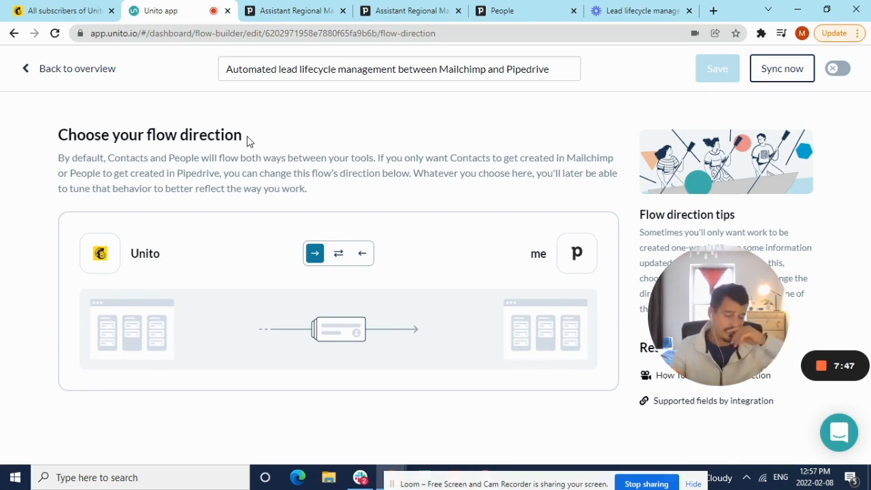
{"action": "left_click", "coordinate": [98, 73]}
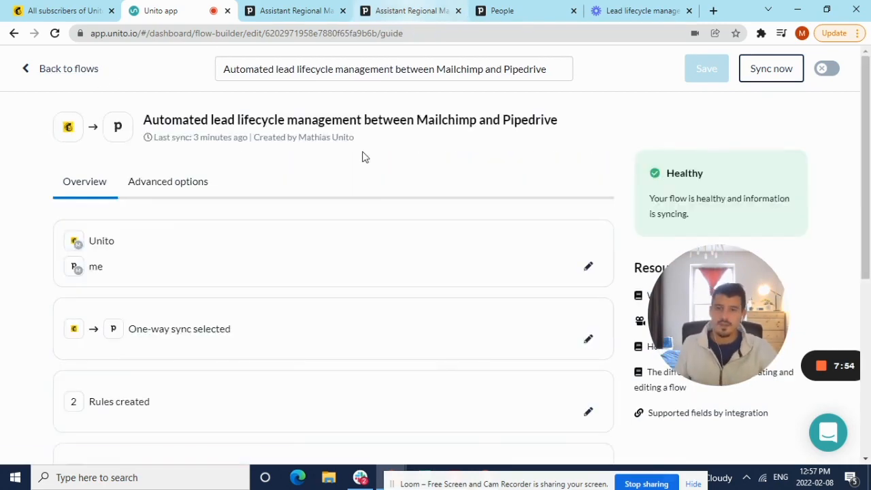
Review the flow's rules for managing duplicates, triggering on Mailchimp contacts and creating matching people in Pipedrive.
{"action": "scroll", "coordinate": [371, 177], "scroll_direction": "down", "scroll_amount": 3}
{"action": "left_click", "coordinate": [588, 221]}
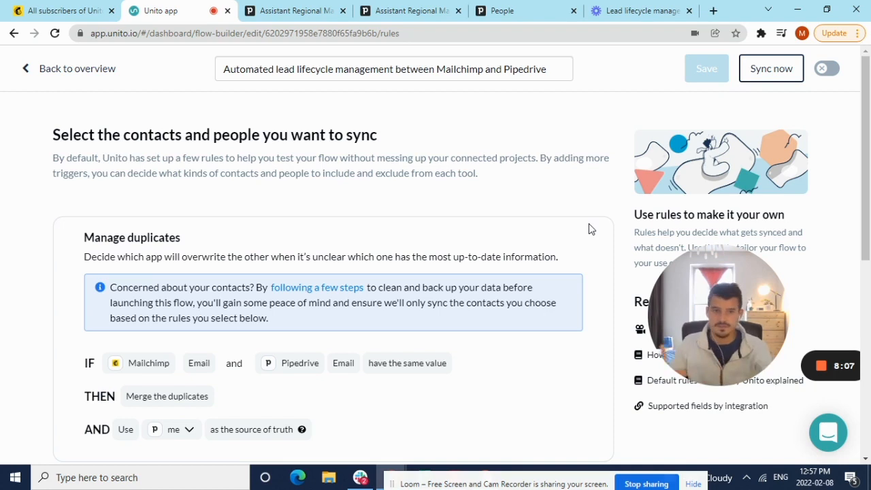
{"action": "scroll", "coordinate": [161, 194], "scroll_direction": "down", "scroll_amount": 1}
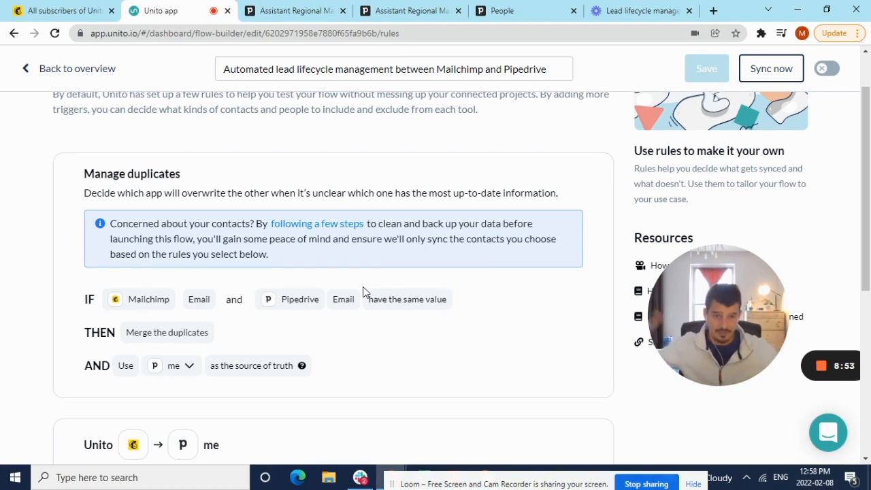
{"action": "scroll", "coordinate": [368, 294], "scroll_direction": "down", "scroll_amount": 5}
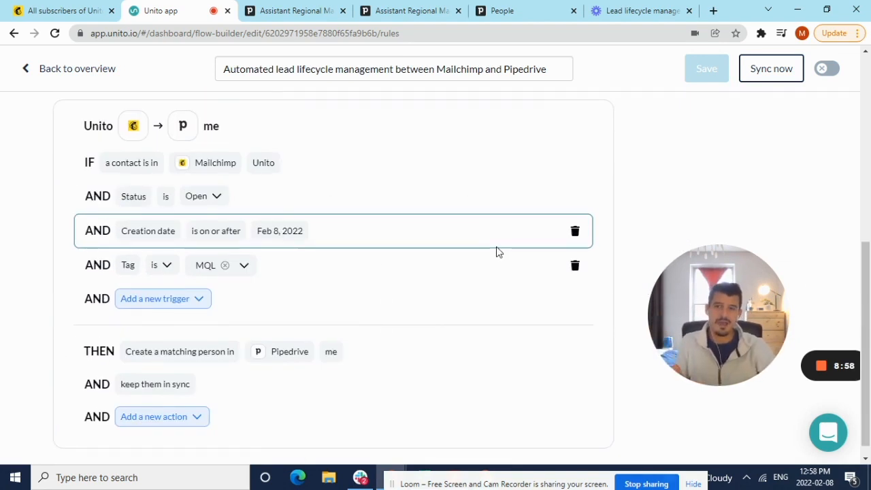
{"action": "left_click_drag", "start_coordinate": [125, 163], "coordinate": [283, 164]}
{"action": "left_click_drag", "start_coordinate": [157, 230], "coordinate": [357, 237]}
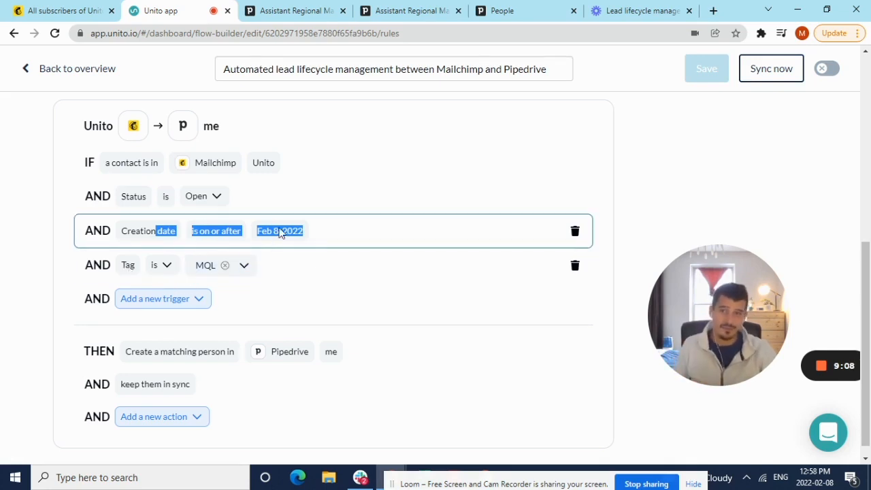
{"action": "scroll", "coordinate": [75, 331], "scroll_direction": "down", "scroll_amount": 1}
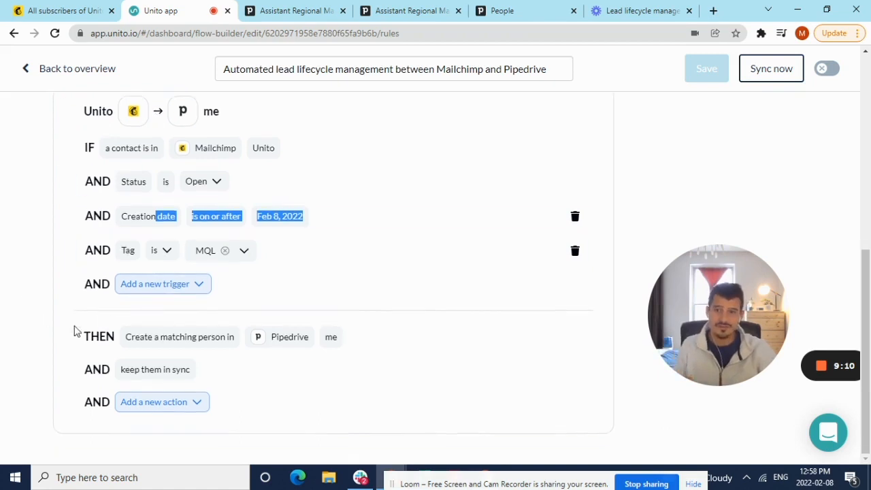
{"action": "left_click_drag", "start_coordinate": [74, 332], "coordinate": [234, 336]}
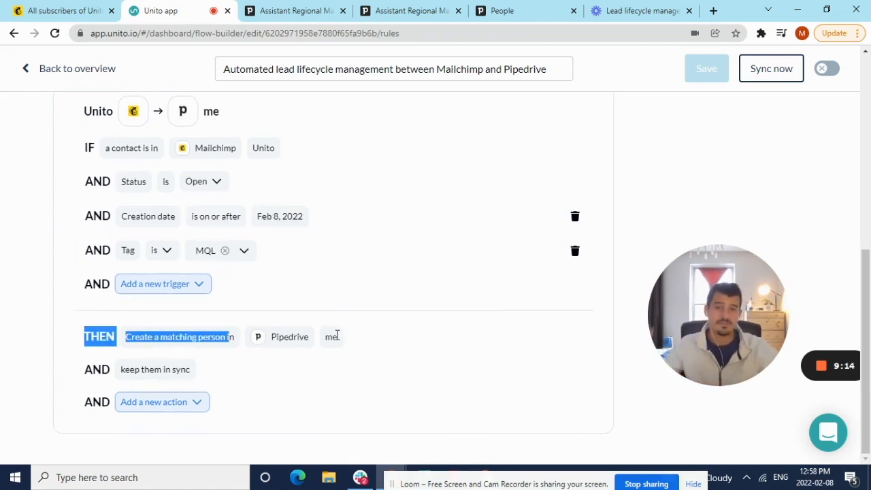
{"action": "scroll", "coordinate": [337, 335], "scroll_direction": "up", "scroll_amount": 5}
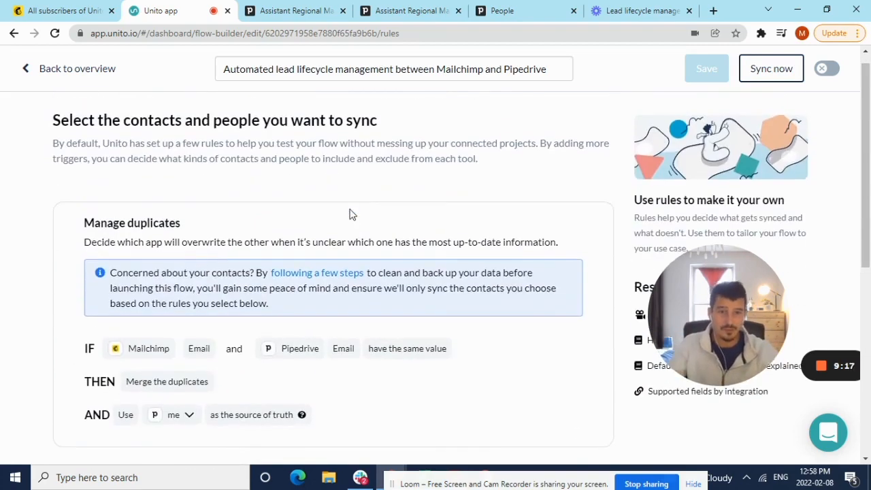
{"action": "left_click", "coordinate": [104, 76]}
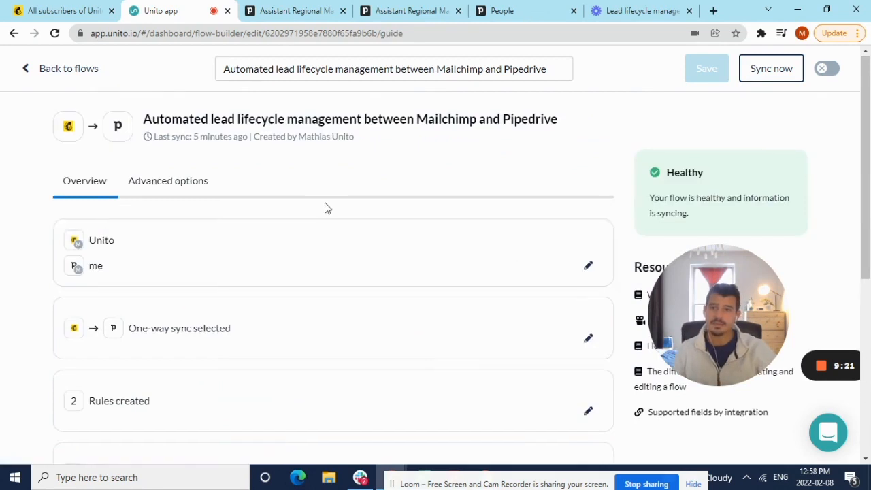
Open the flow's field mappings and expand the Tag to Person status mapping to examine its paired values.
{"action": "scroll", "coordinate": [426, 313], "scroll_direction": "down", "scroll_amount": 3}
{"action": "left_click", "coordinate": [555, 288]}
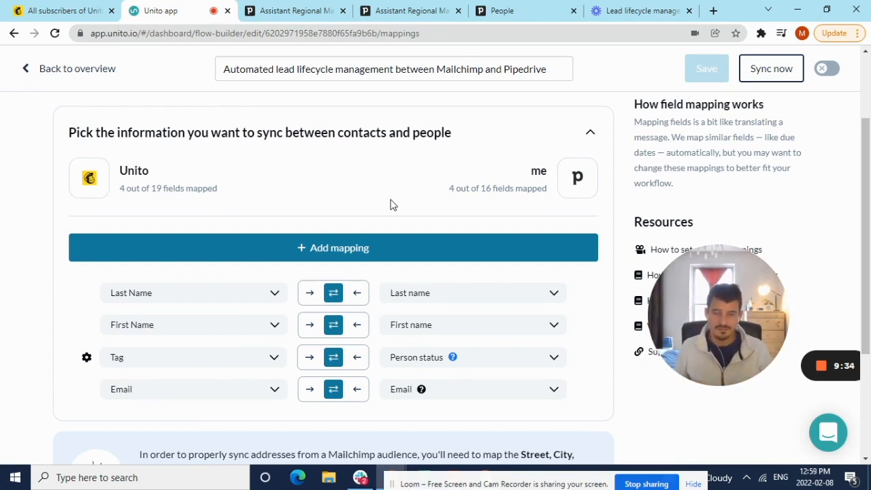
{"action": "scroll", "coordinate": [391, 203], "scroll_direction": "down", "scroll_amount": 2}
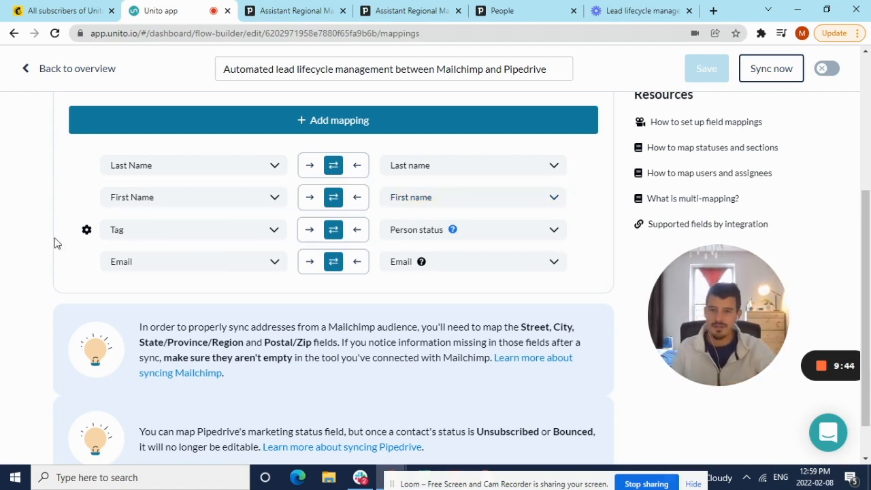
{"action": "left_click", "coordinate": [86, 231]}
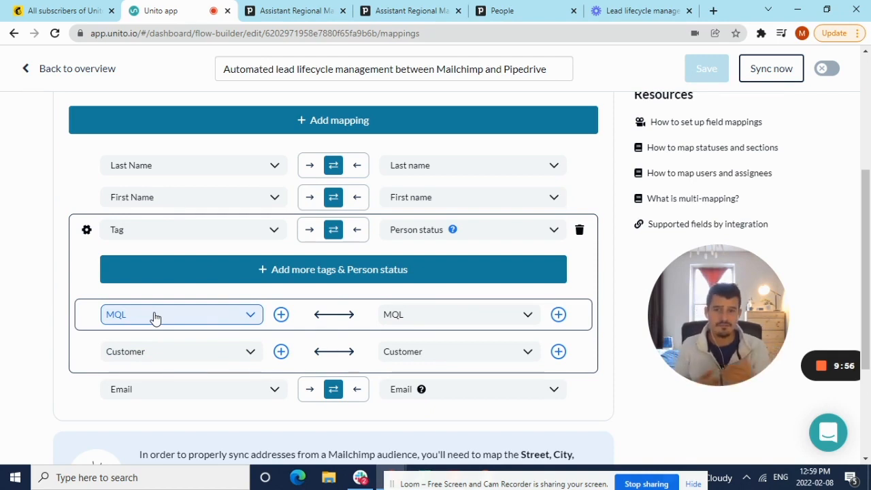
{"action": "scroll", "coordinate": [155, 318], "scroll_direction": "down", "scroll_amount": 2}
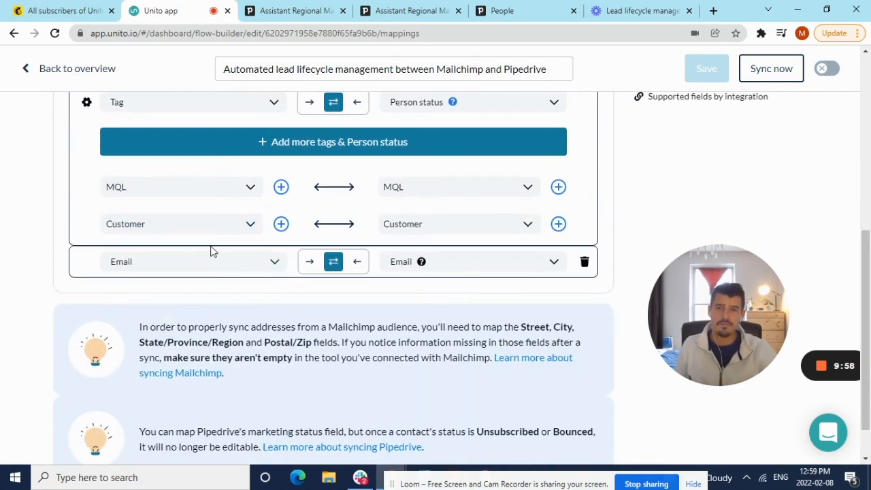
{"action": "scroll", "coordinate": [349, 254], "scroll_direction": "up", "scroll_amount": 6}
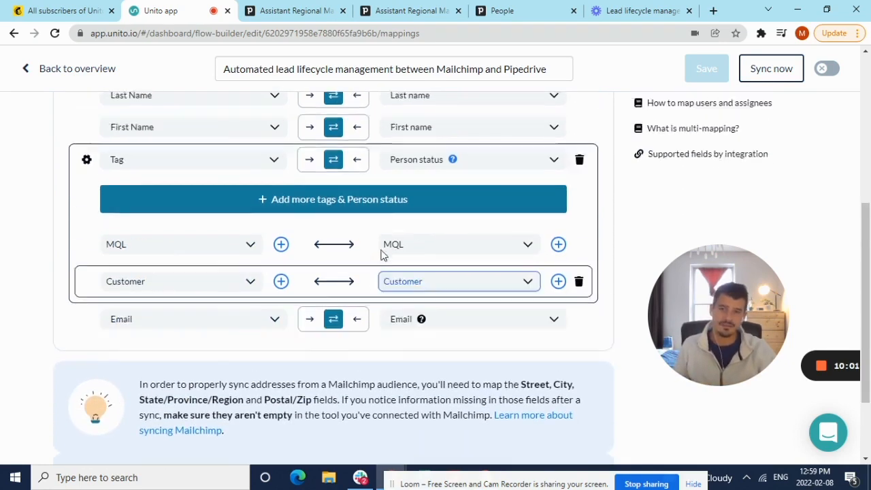